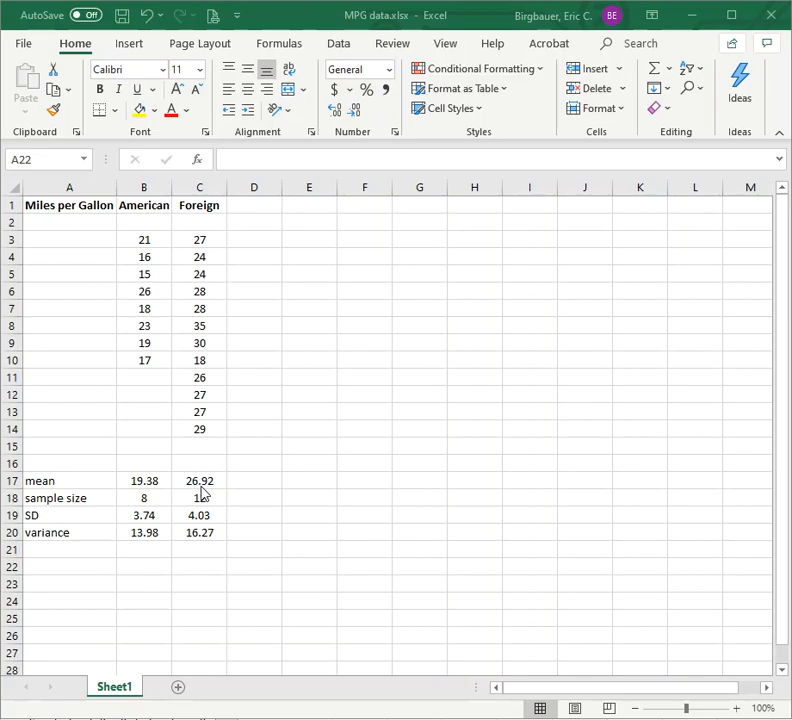
Step: Enter the row label F-test in cell A22, below the variance row
click(71, 566)
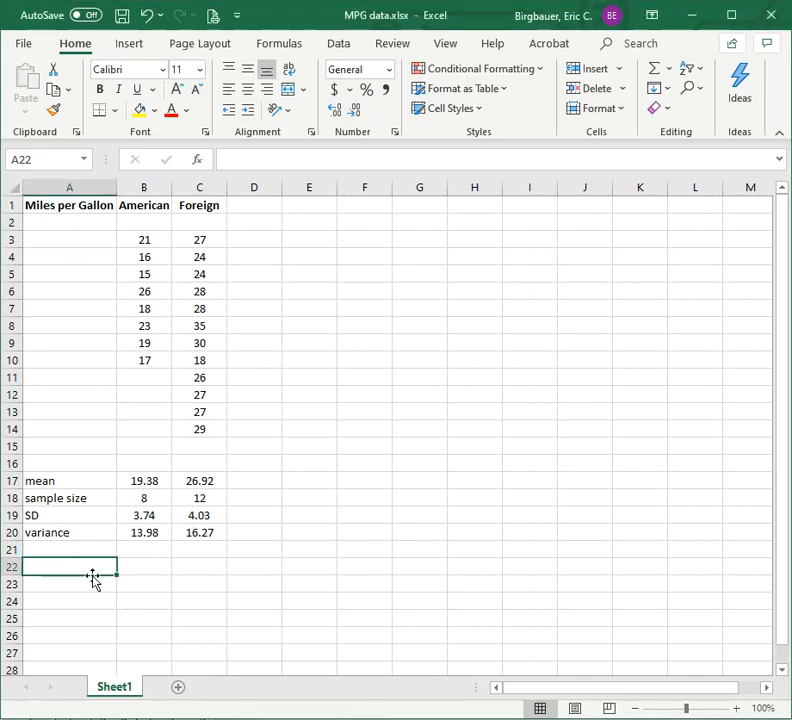
text(F-test)
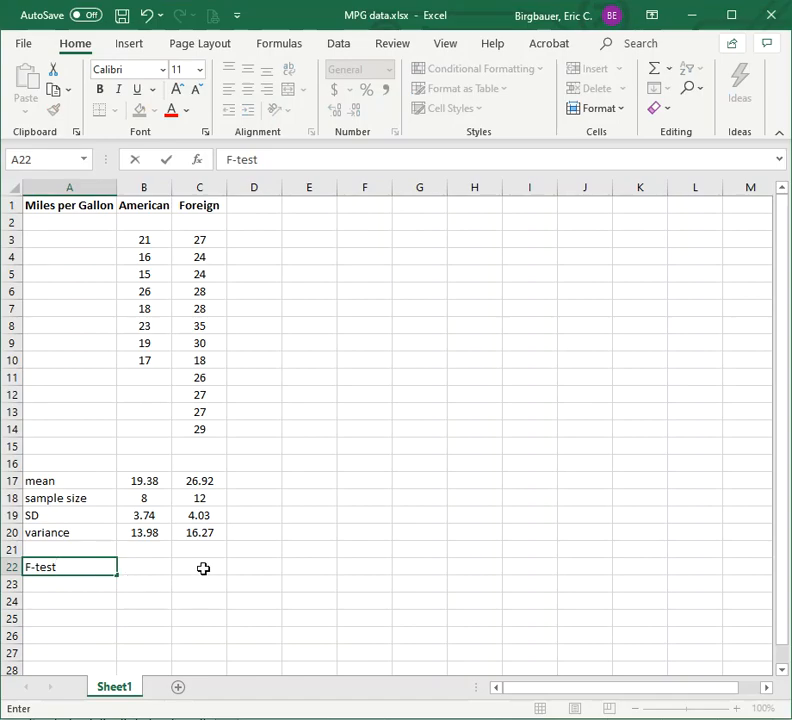
click(147, 568)
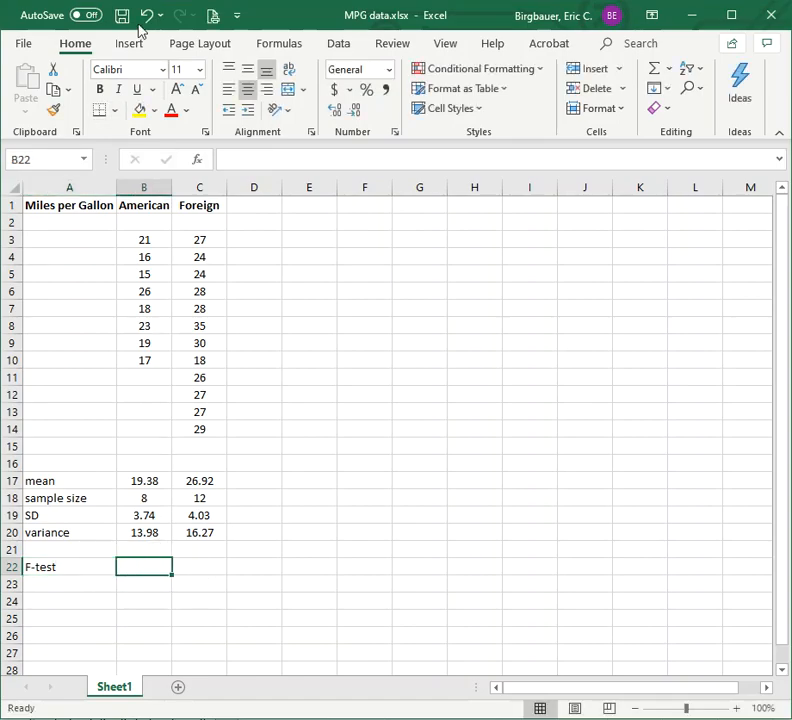
Step: Insert the F.TEST function from the Statistical category into cell B22
click(198, 162)
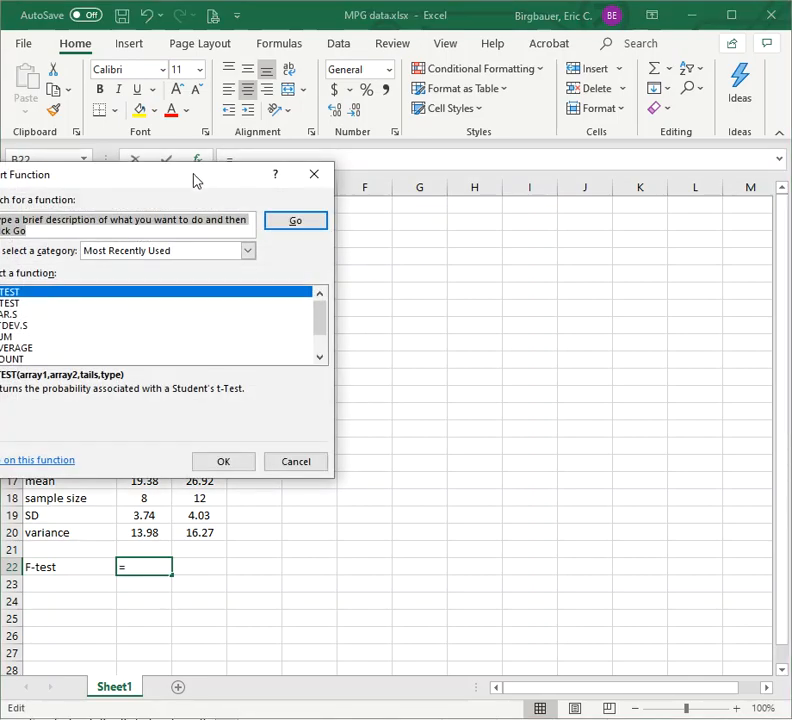
drag(118, 184, 415, 194)
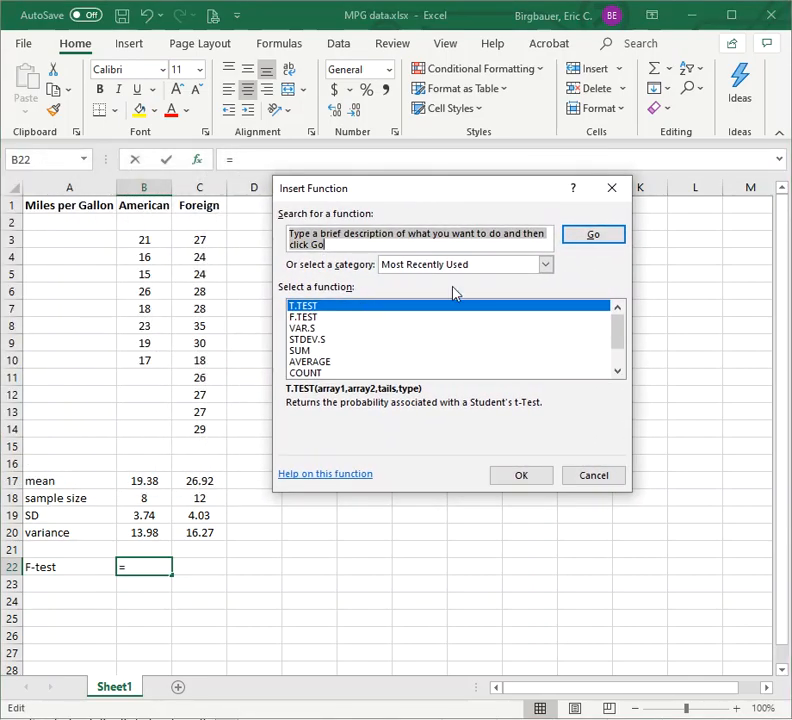
click(545, 264)
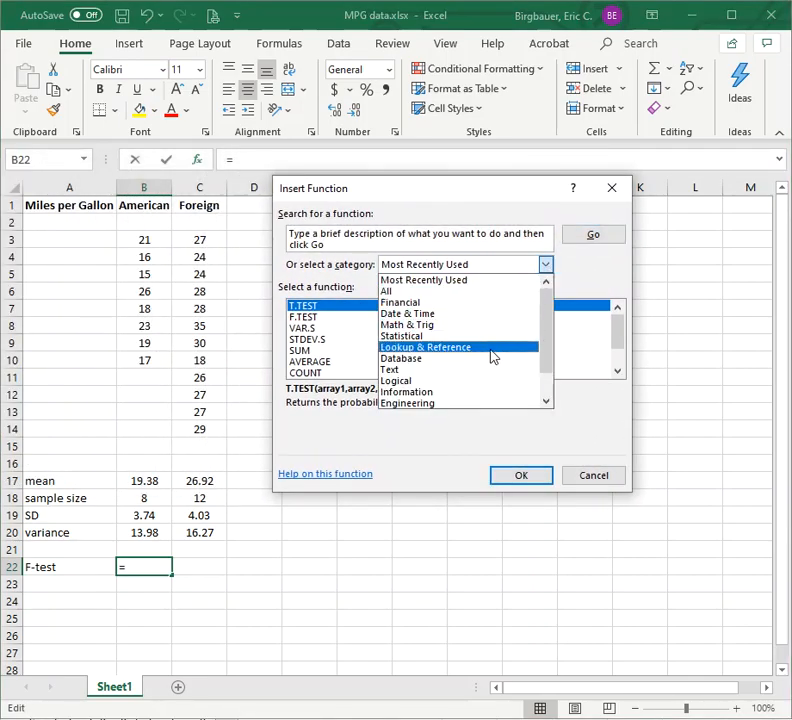
click(440, 336)
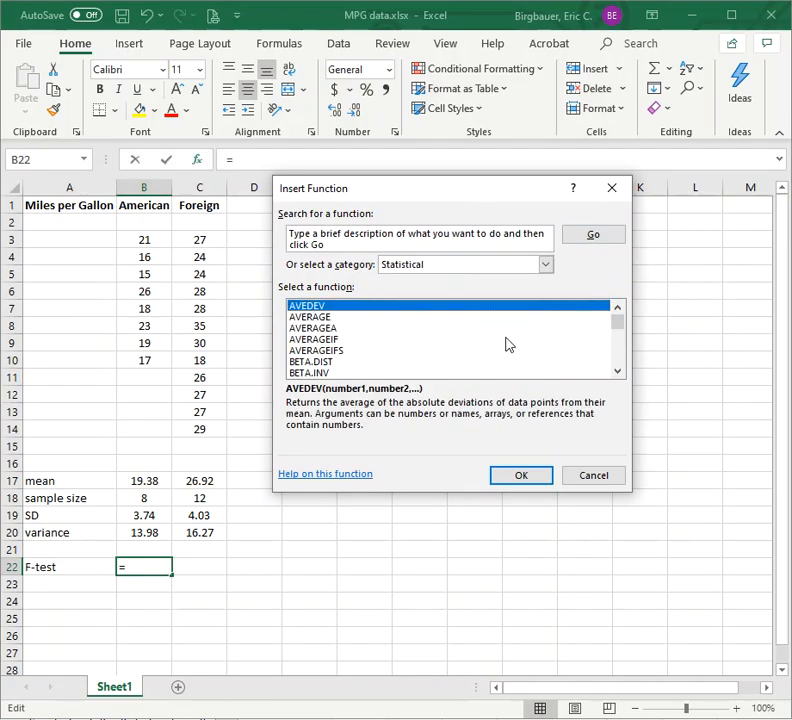
drag(617, 338, 620, 332)
click(334, 341)
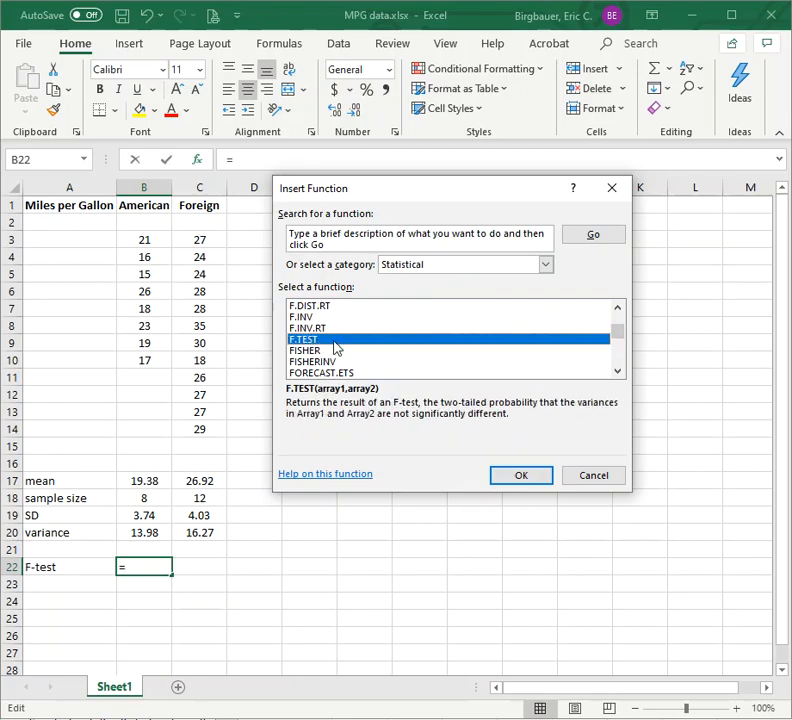
click(521, 474)
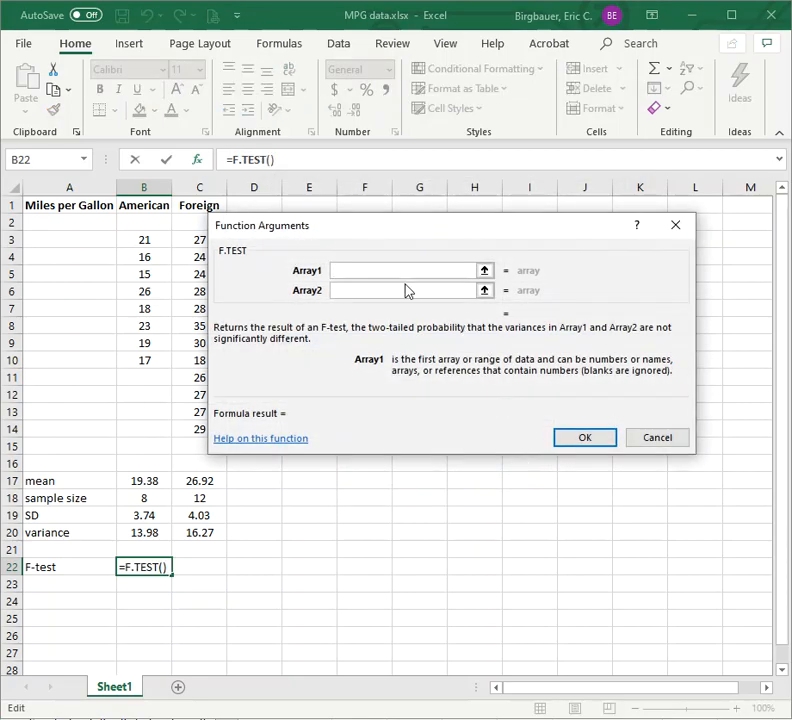
Step: Complete the F.TEST formula with the American data B3:B10 as Array1 and the Foreign data C3:C14 as Array2
drag(403, 233, 456, 435)
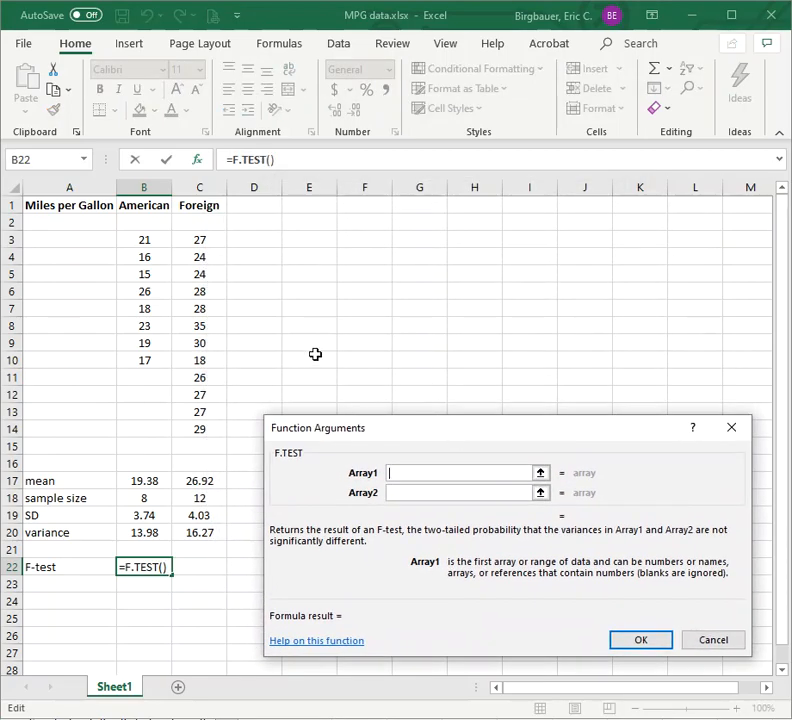
drag(148, 237, 149, 359)
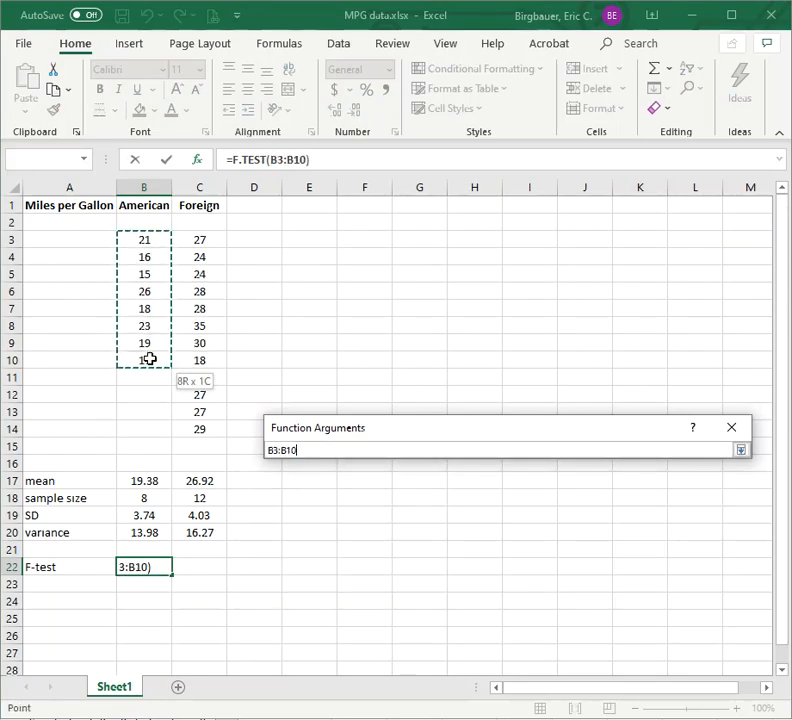
key(Tab)
drag(206, 240, 210, 427)
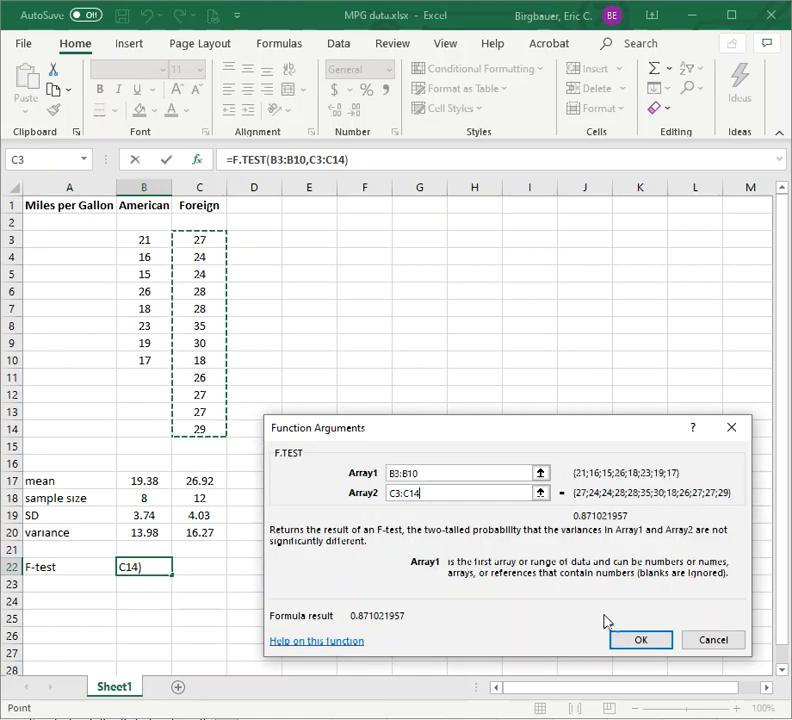
click(650, 641)
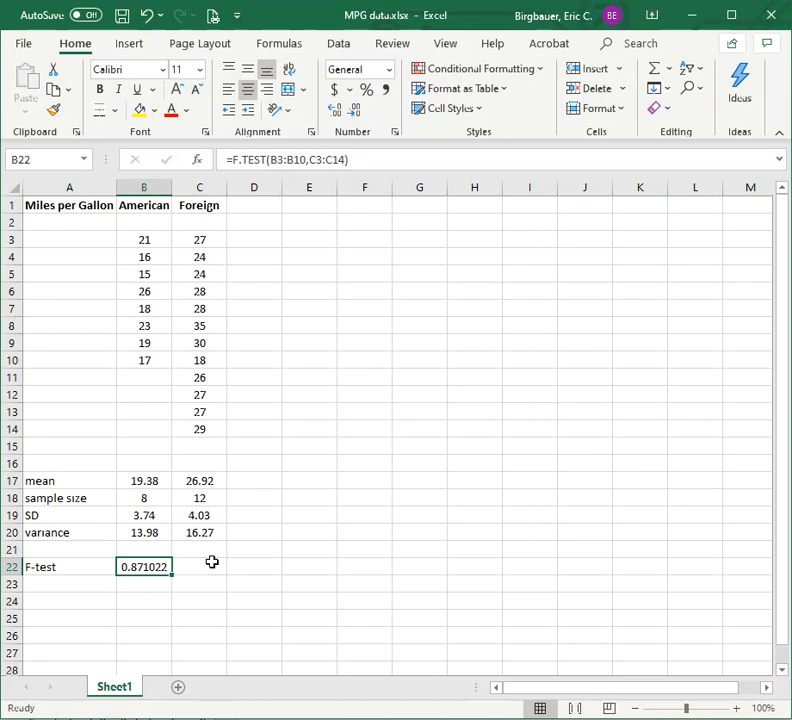
Step: Enter the row label t-test in cell A24, below the F-test row
click(61, 600)
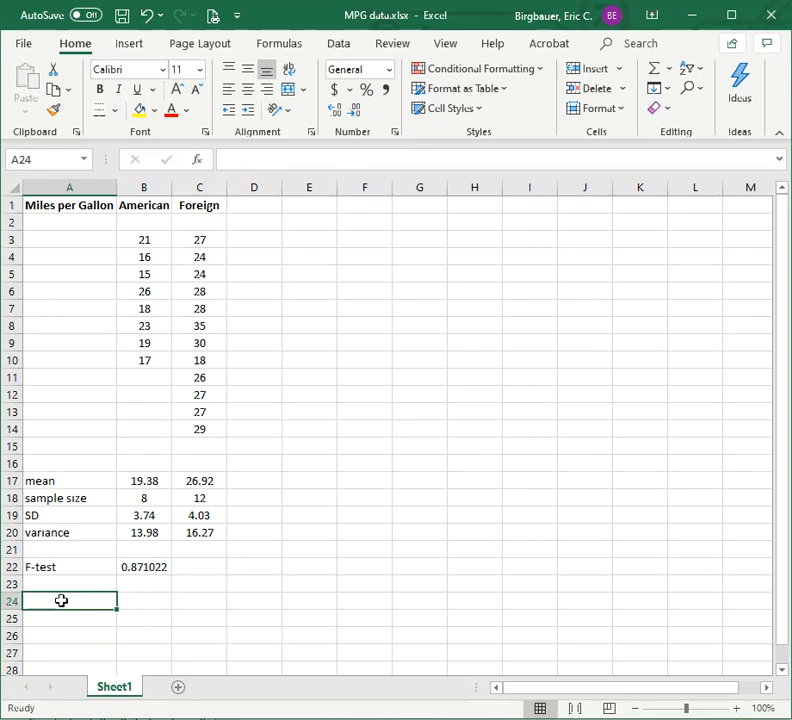
text(t-test)
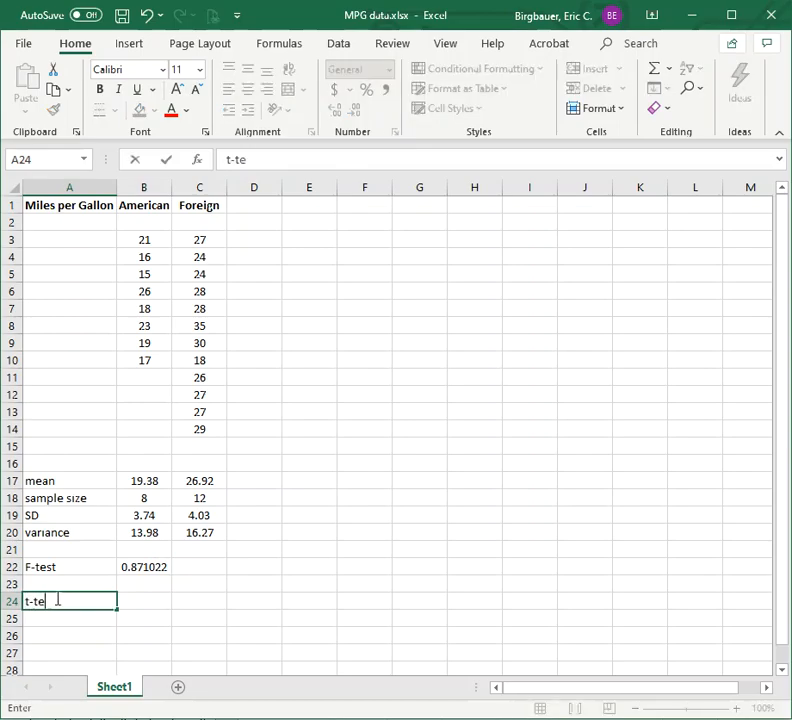
click(151, 602)
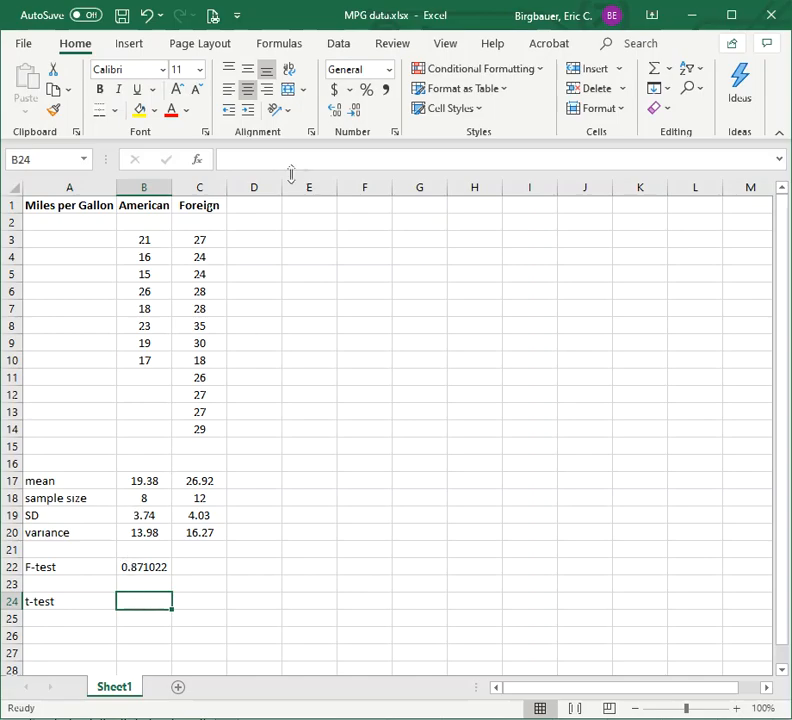
Step: Insert the T.TEST function from the Statistical category into cell B24
click(197, 159)
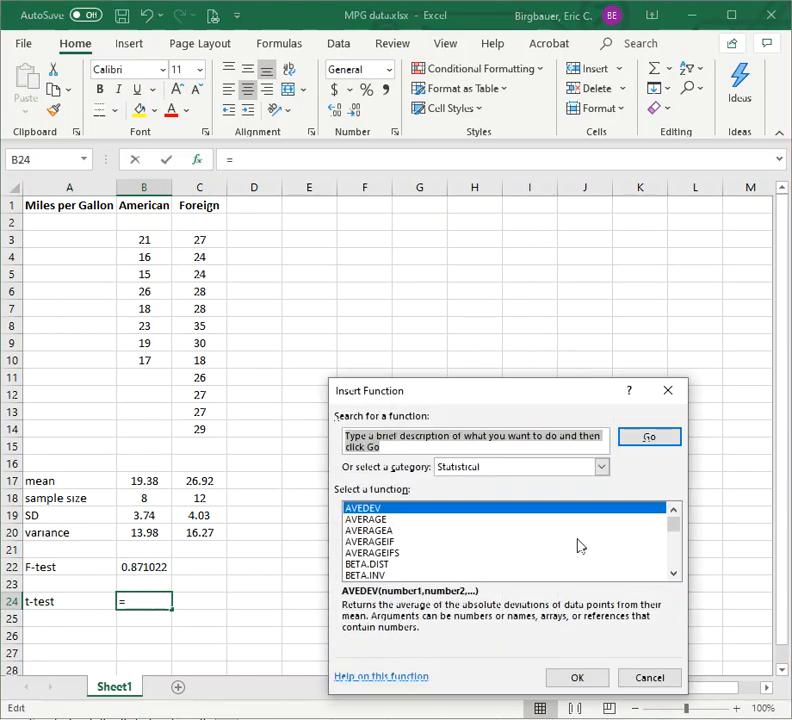
drag(673, 534, 674, 567)
click(673, 575)
click(673, 575)
click(673, 575)
click(673, 575)
click(673, 575)
click(673, 575)
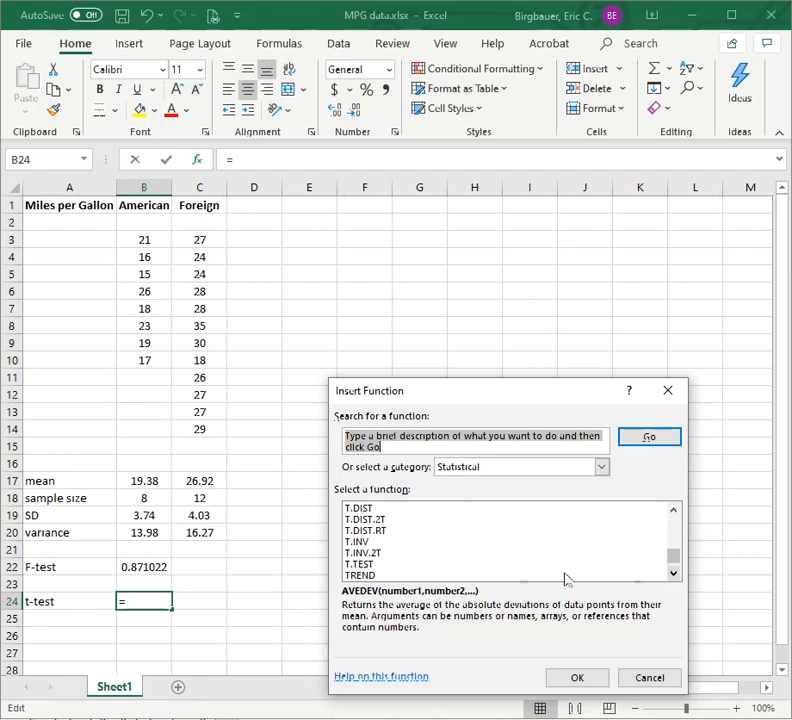
click(362, 564)
click(593, 680)
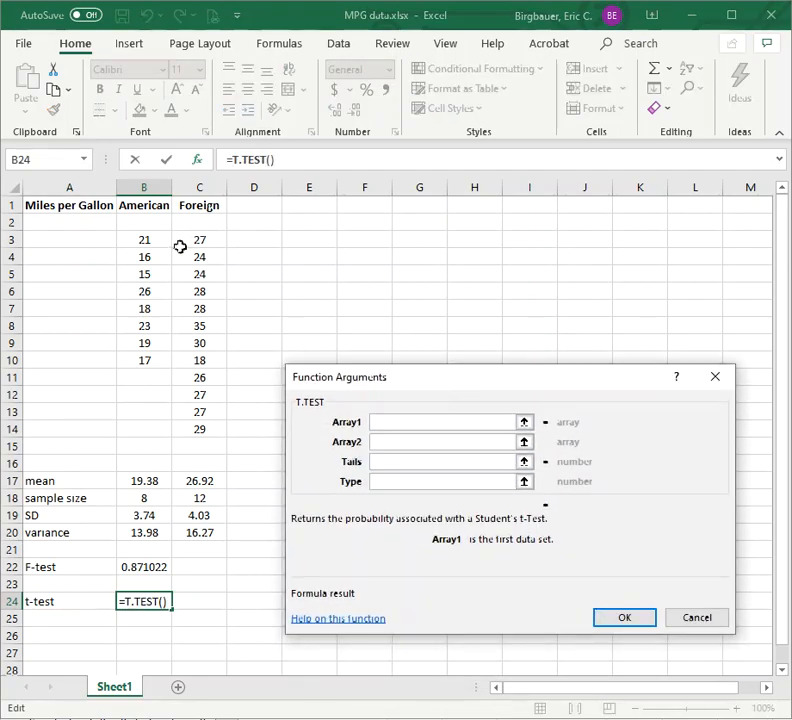
Step: Set the T.TEST arrays to the American data B3:B10 and the Foreign data C3:C14
drag(155, 237, 147, 362)
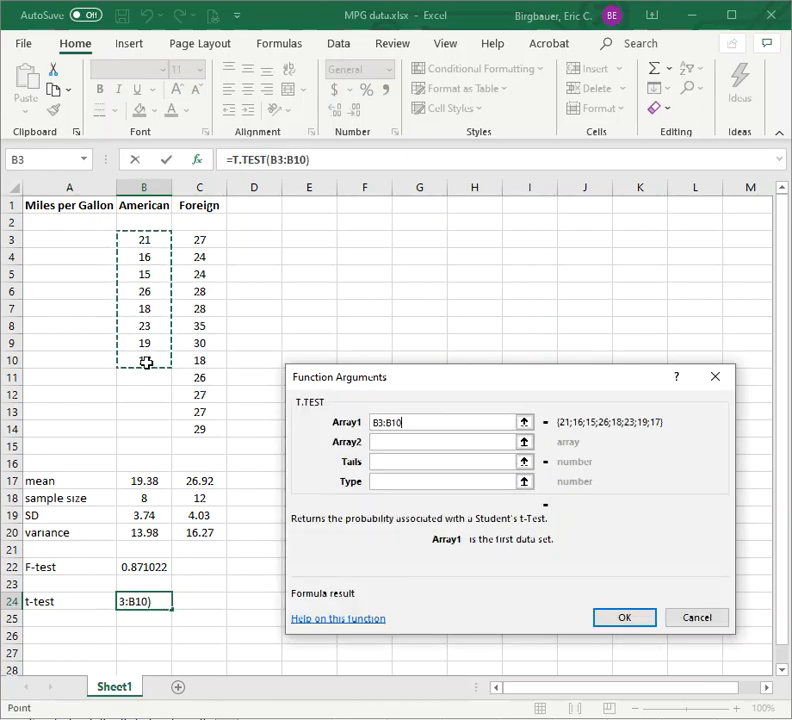
click(384, 444)
drag(209, 242, 206, 430)
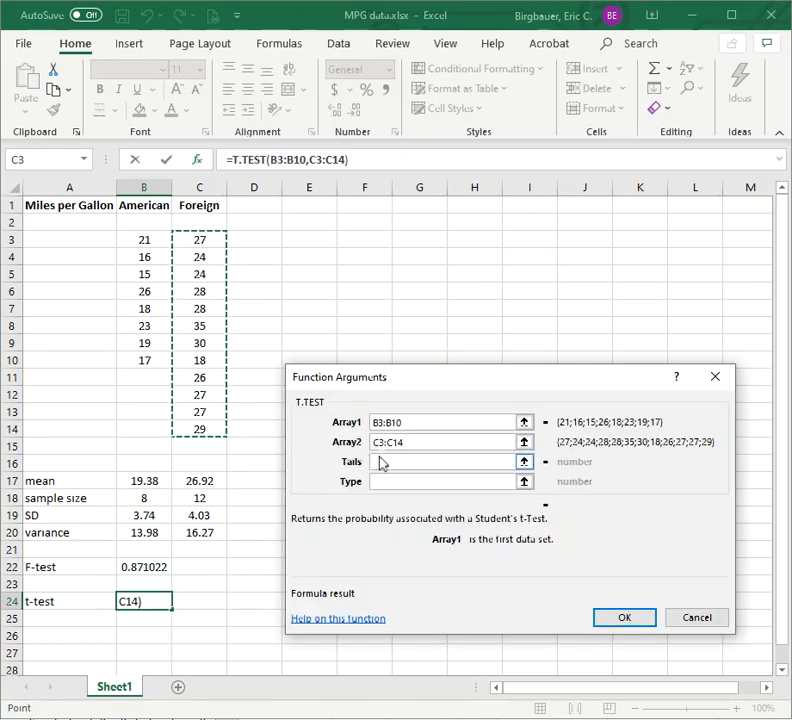
Step: Set the t-test's Tails to 2 and its Type to 2 for two-sample equal variance, and complete the formula
click(430, 462)
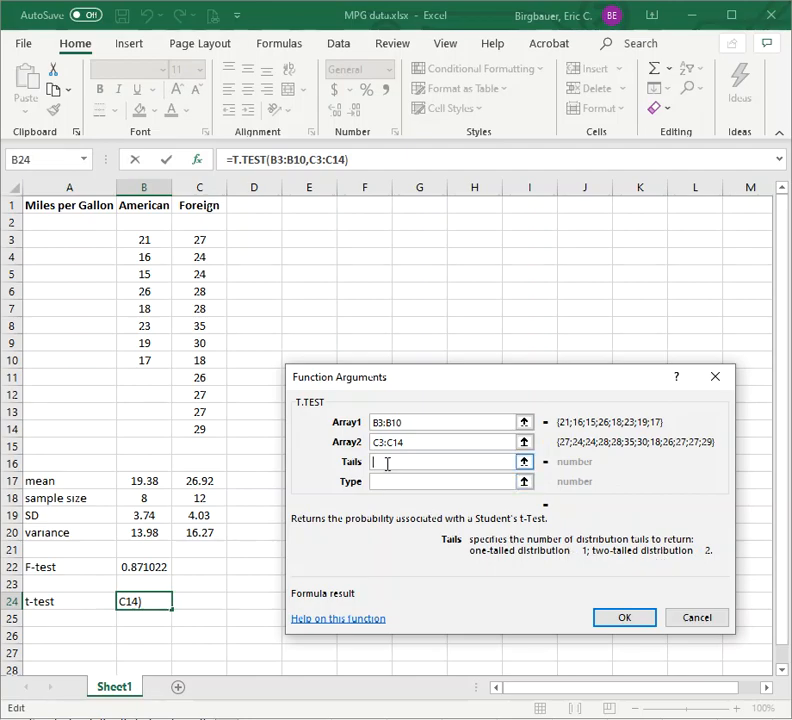
text(2)
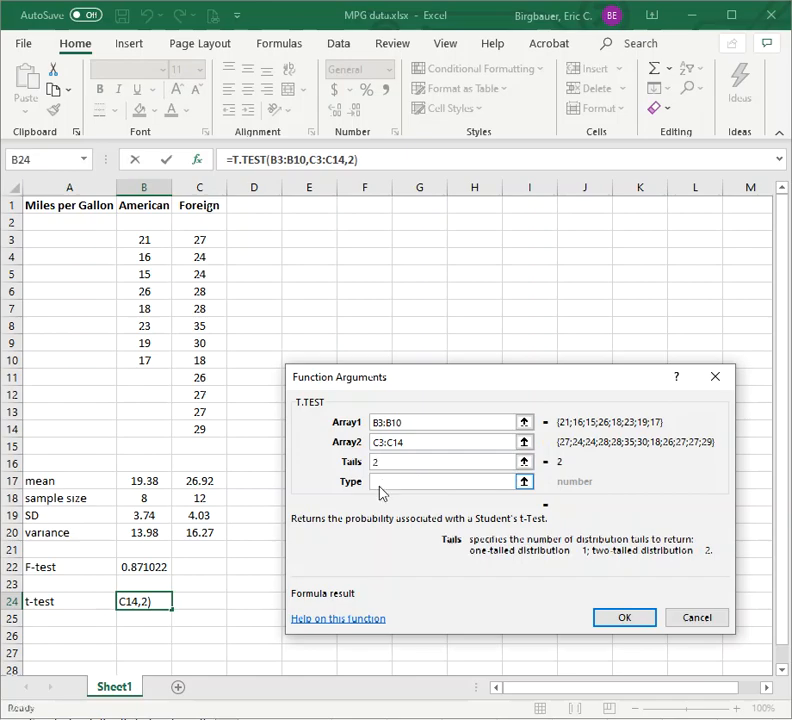
click(380, 484)
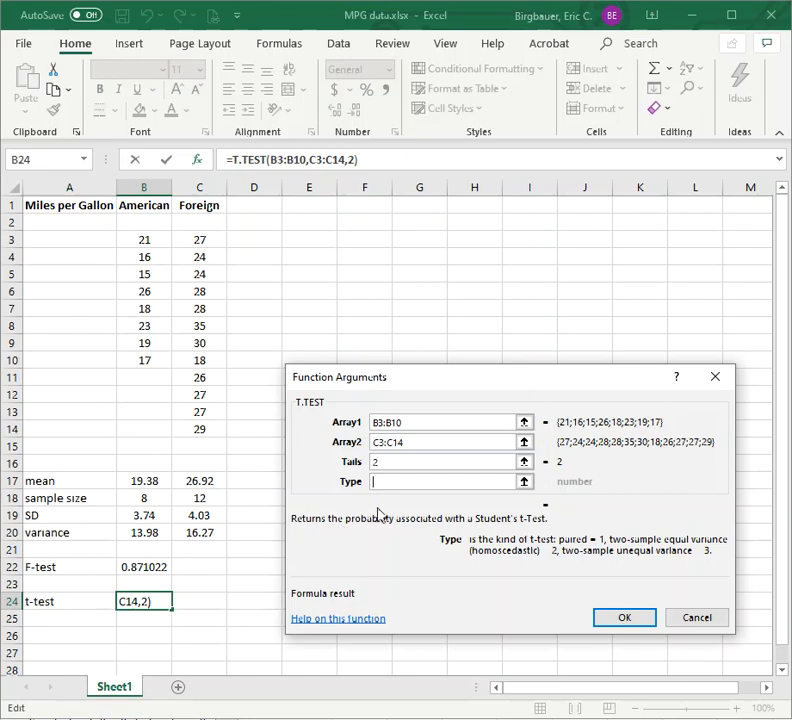
text(2)
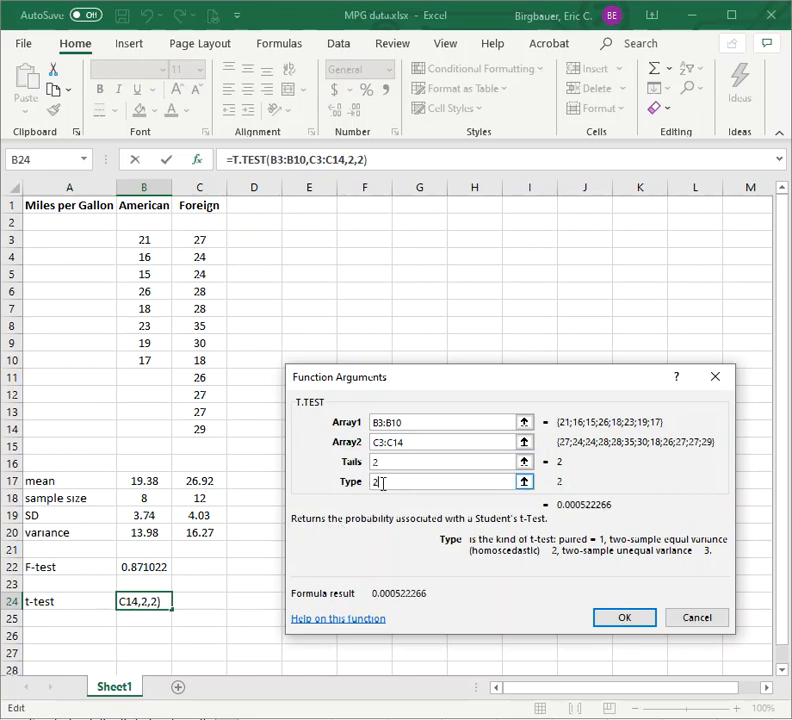
click(625, 621)
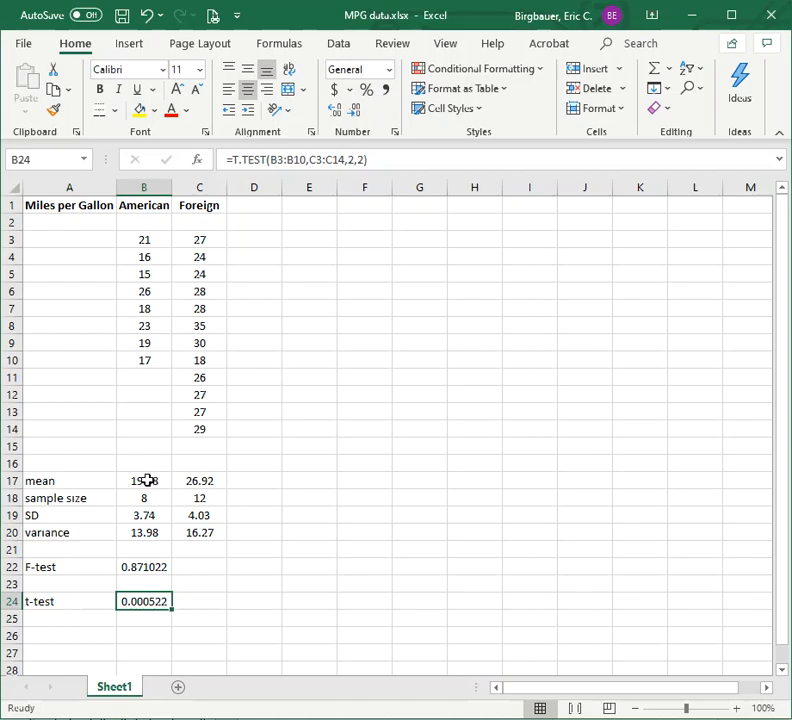
click(194, 481)
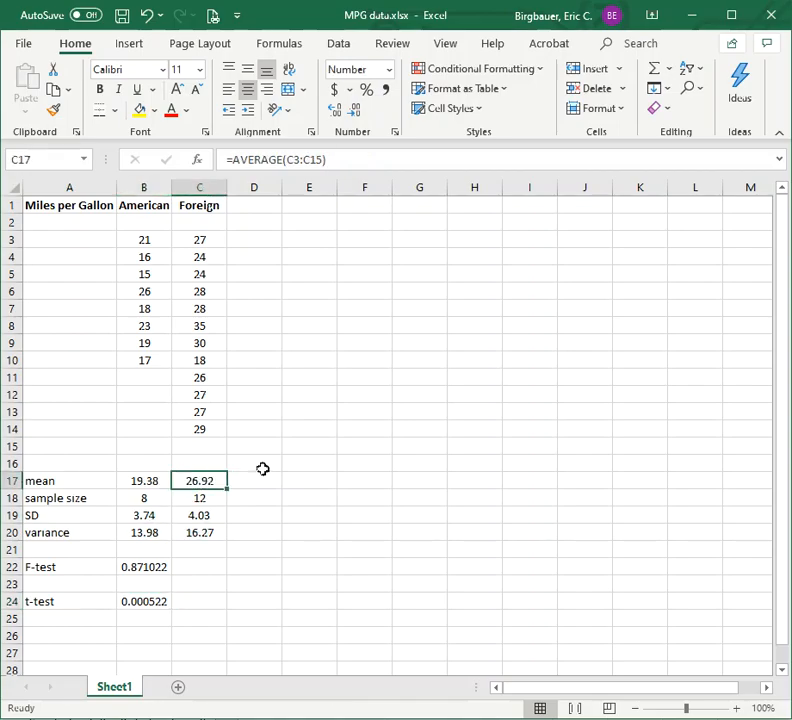